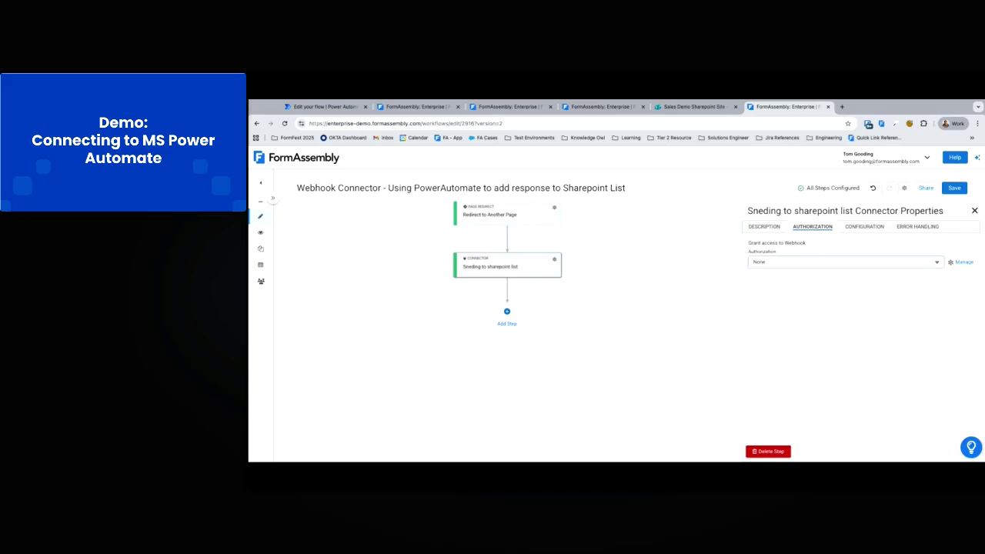
# Step: Start a new OAUTH authorization for the webhook connector, review its required fields, and leave the form
pyautogui.click(792, 262)
pyautogui.scroll(-3, 789, 324)
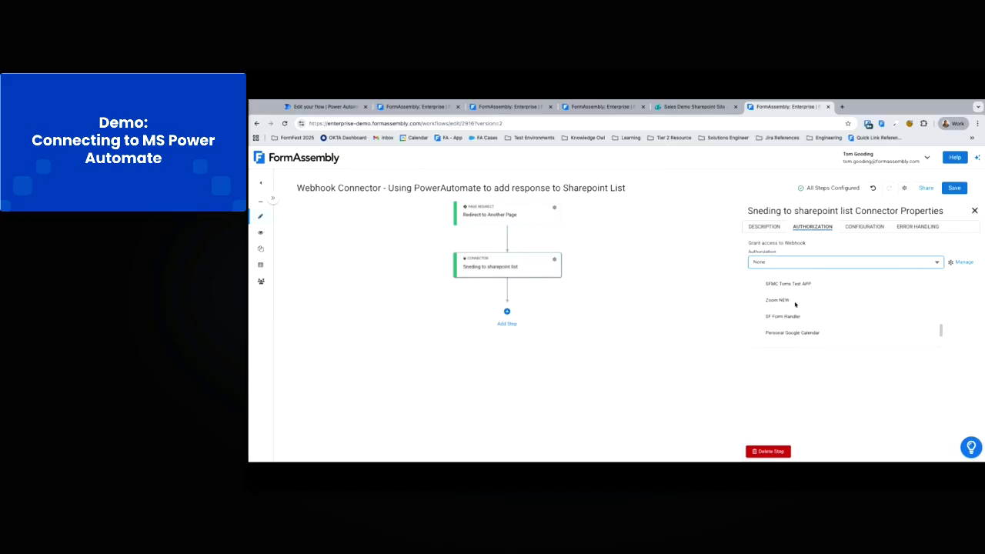
pyautogui.click(787, 338)
pyautogui.click(798, 313)
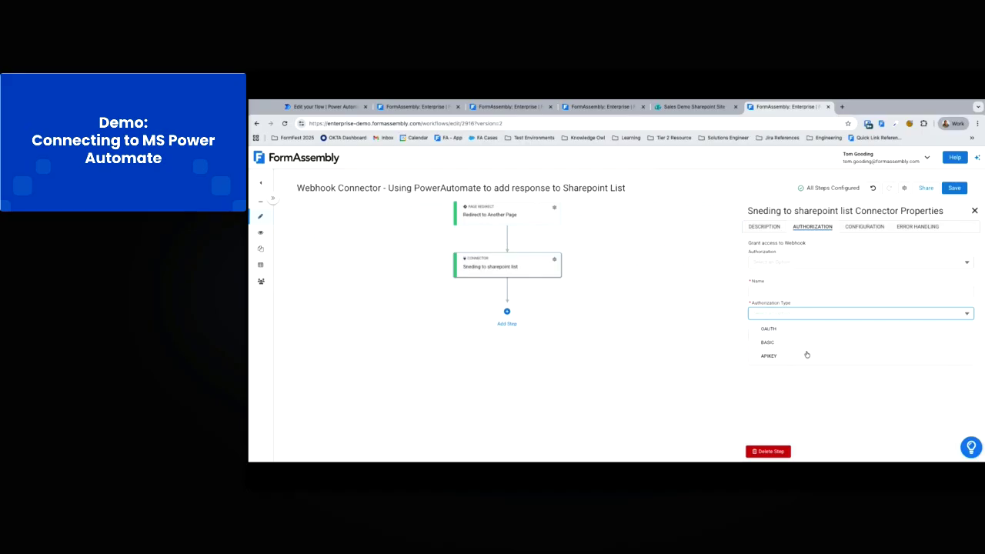
pyautogui.click(807, 331)
pyautogui.scroll(-2, 807, 330)
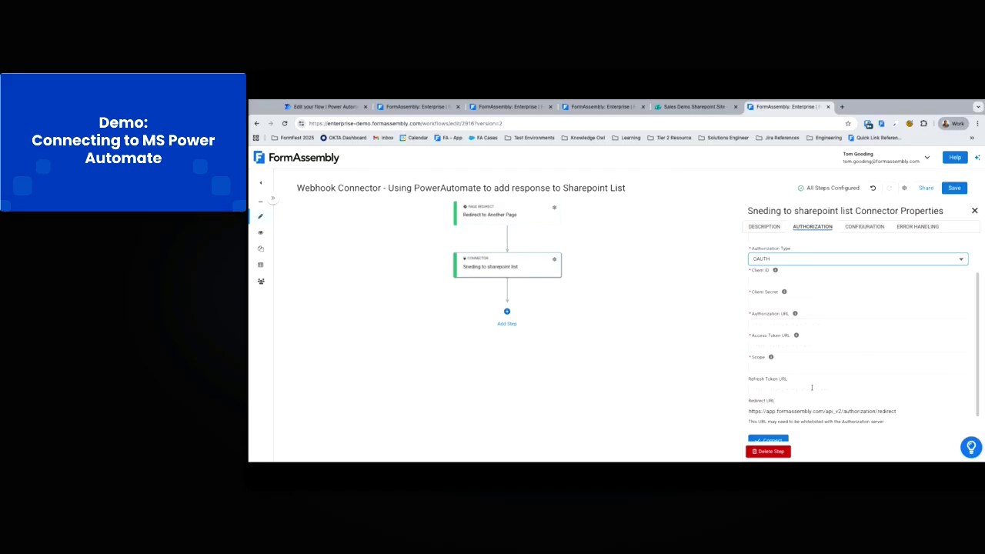
pyautogui.click(774, 437)
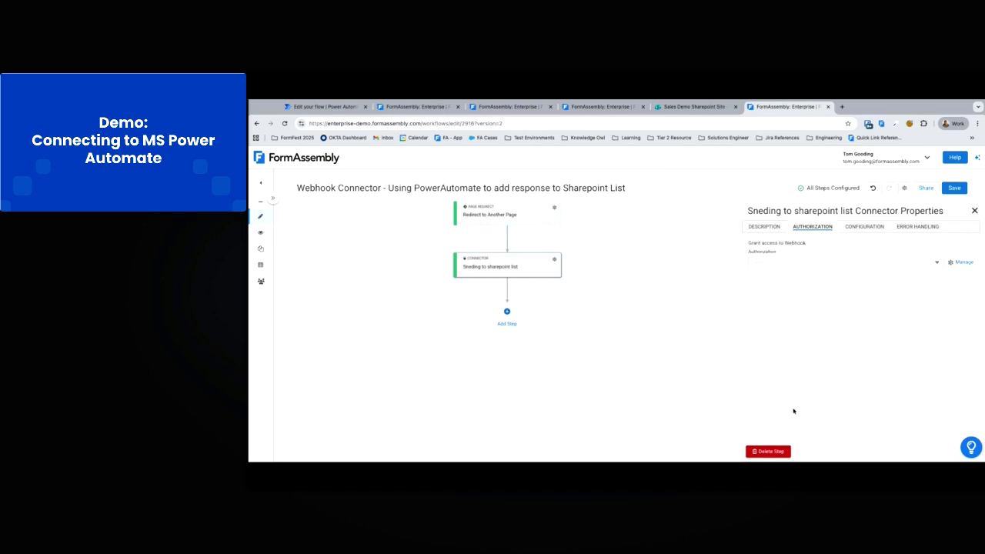
# Step: Review the connector's error handling options and the Action 1 entry in its configuration
pyautogui.click(859, 230)
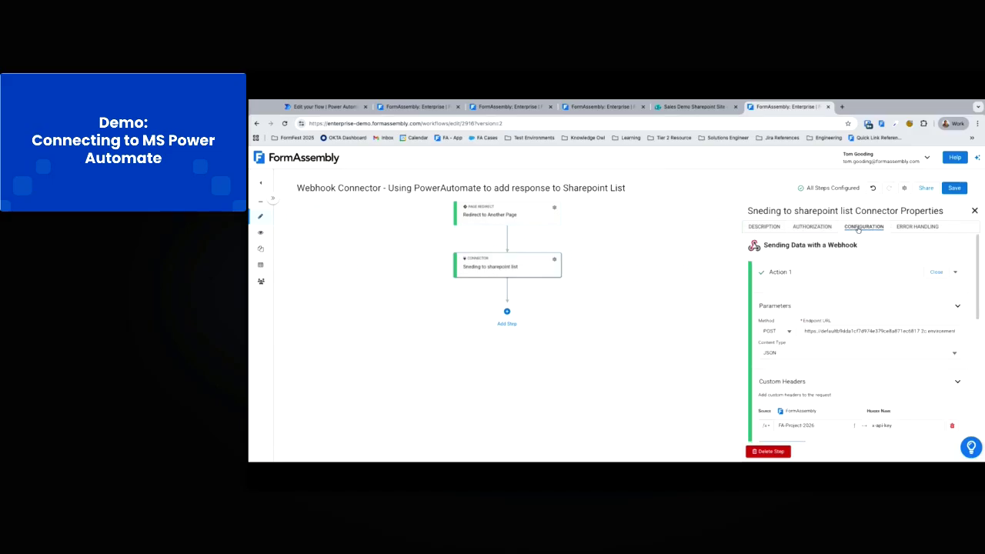
pyautogui.click(906, 229)
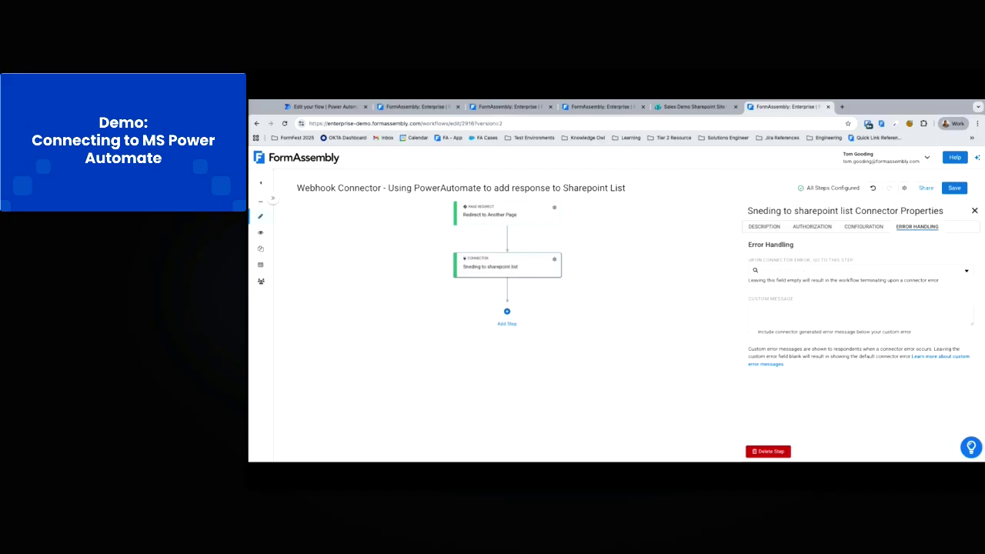
pyautogui.click(865, 227)
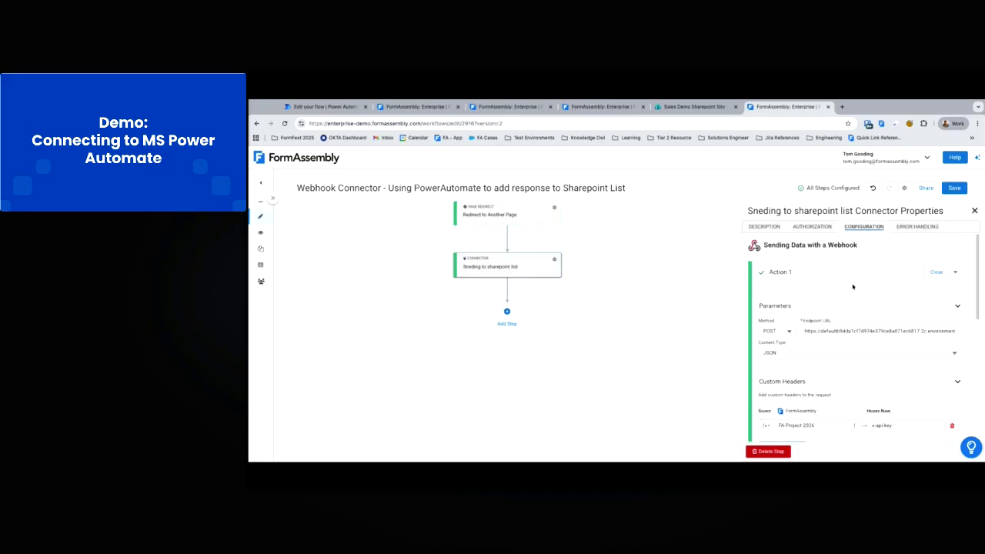
pyautogui.click(929, 274)
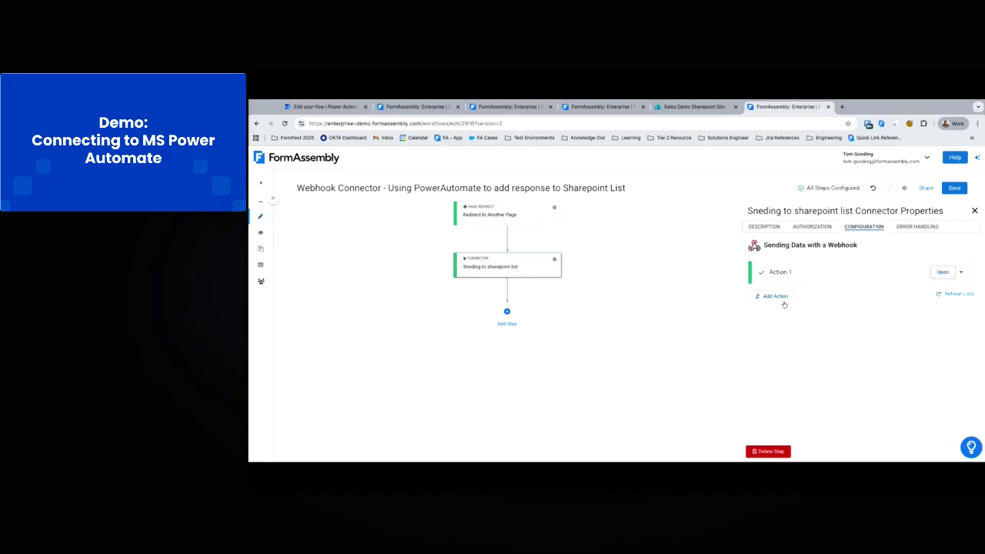
pyautogui.click(939, 273)
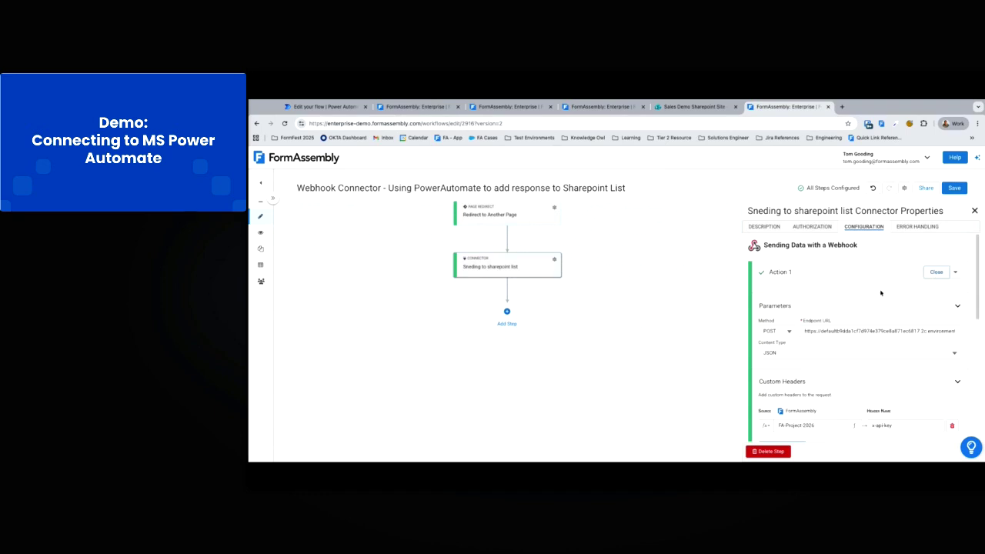
# Step: Check the request methods available for the webhook's Action 1, keeping POST
pyautogui.scroll(-1, 850, 294)
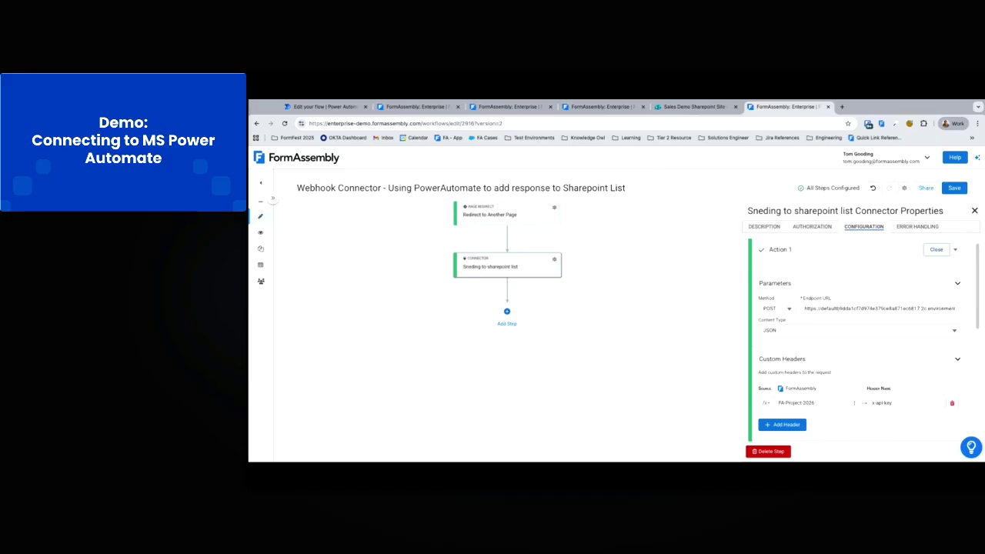
pyautogui.click(788, 308)
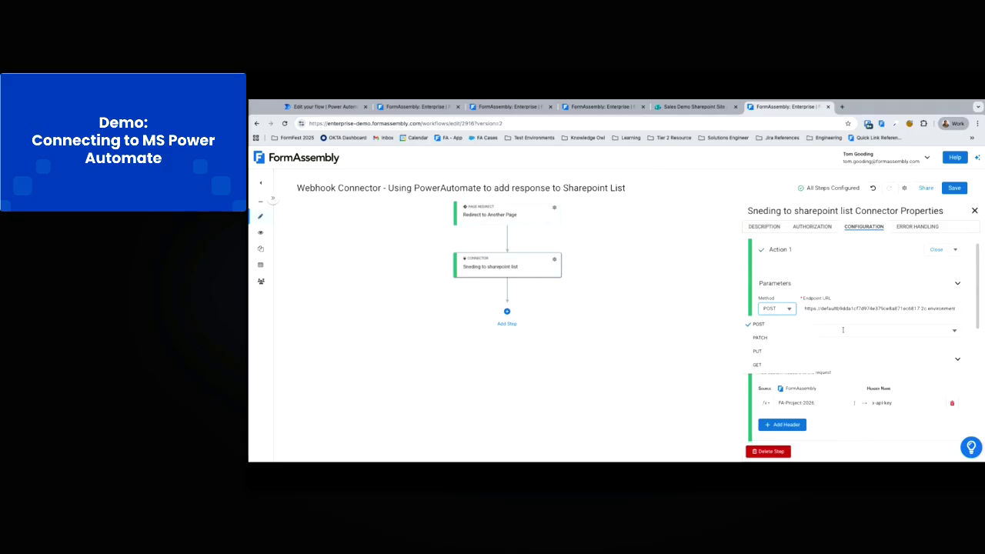
pyautogui.click(839, 323)
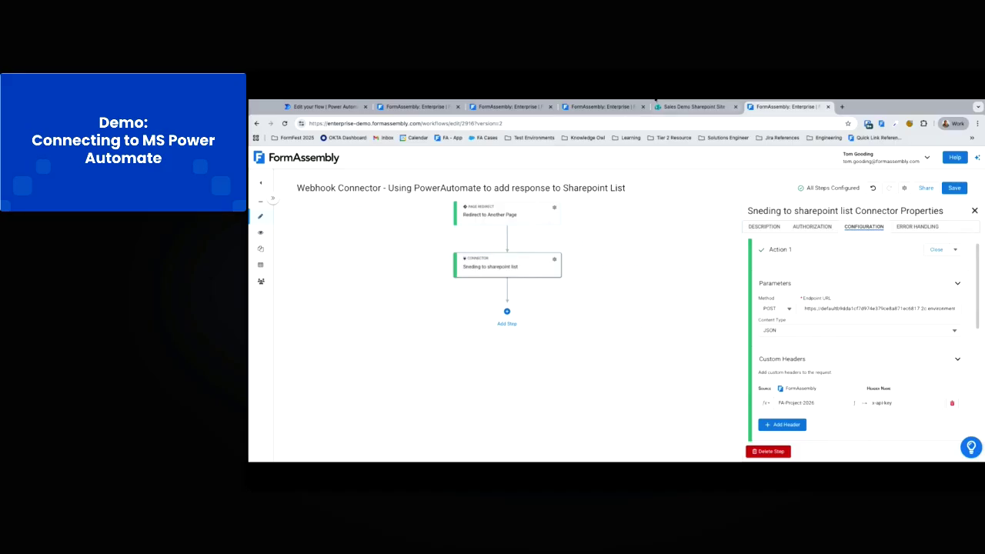
# Step: Switch to Power Automate to review the FormFest 2026 Project Intake flow, and reload the FormFest 2026 Projects list in SharePoint
pyautogui.click(339, 107)
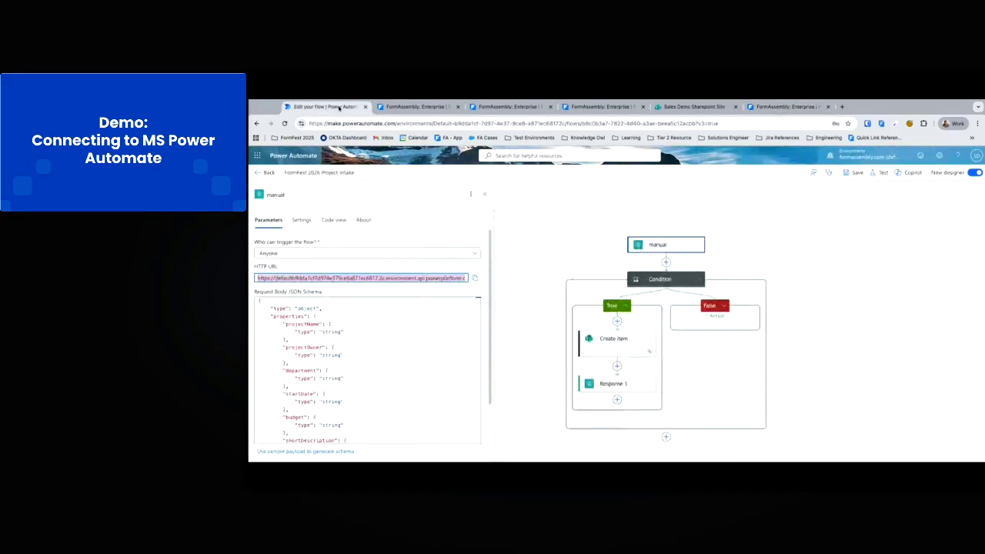
pyautogui.click(552, 243)
pyautogui.moveTo(555, 238); pyautogui.dragTo(471, 229)
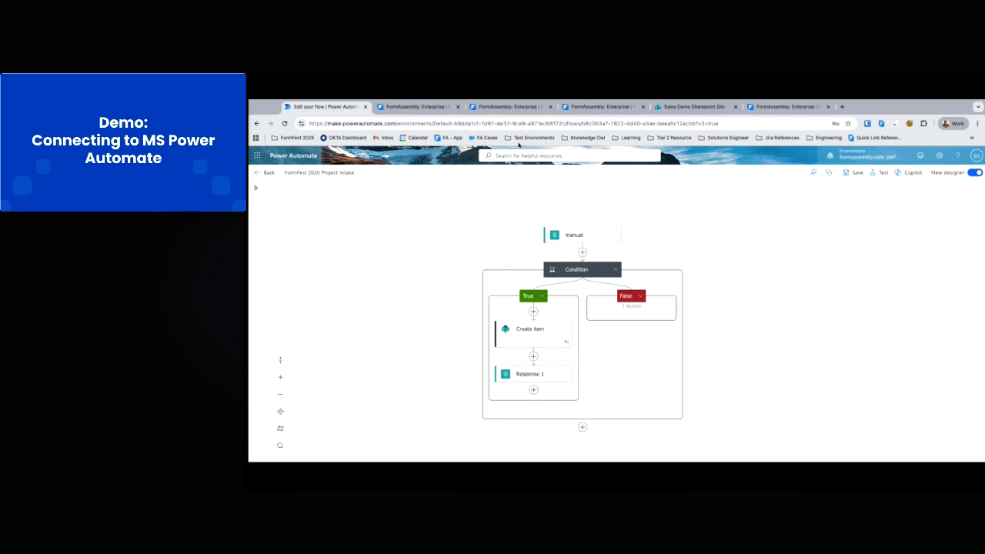
pyautogui.click(679, 107)
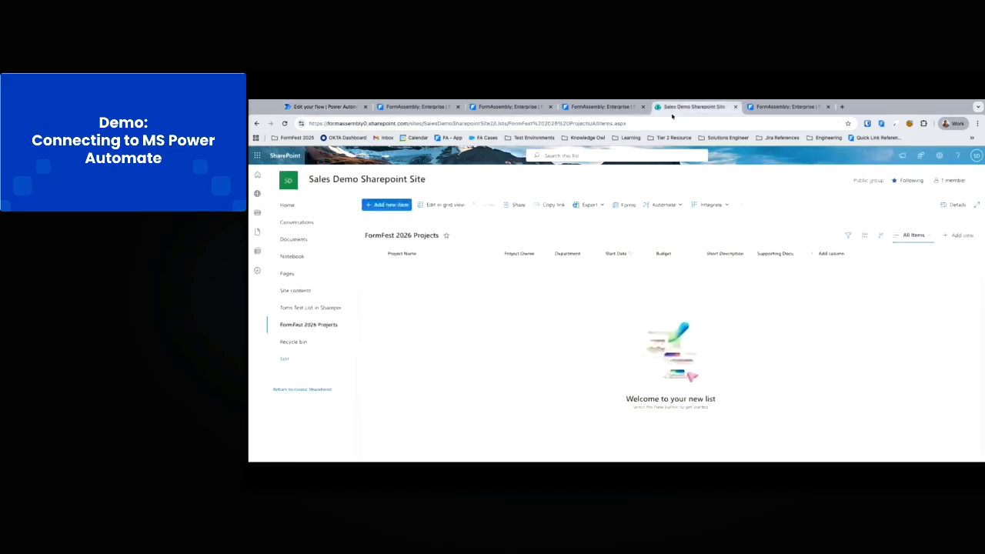
pyautogui.click(284, 123)
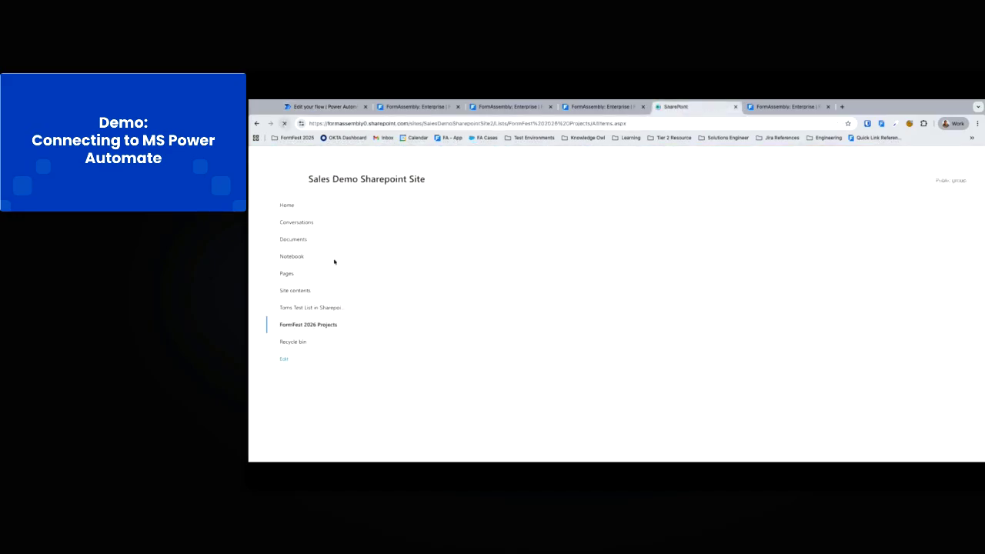
# Step: Return to the FormAssembly webhook workflow and review the action's parameters, x-api-key custom header and JSON request body
pyautogui.click(766, 107)
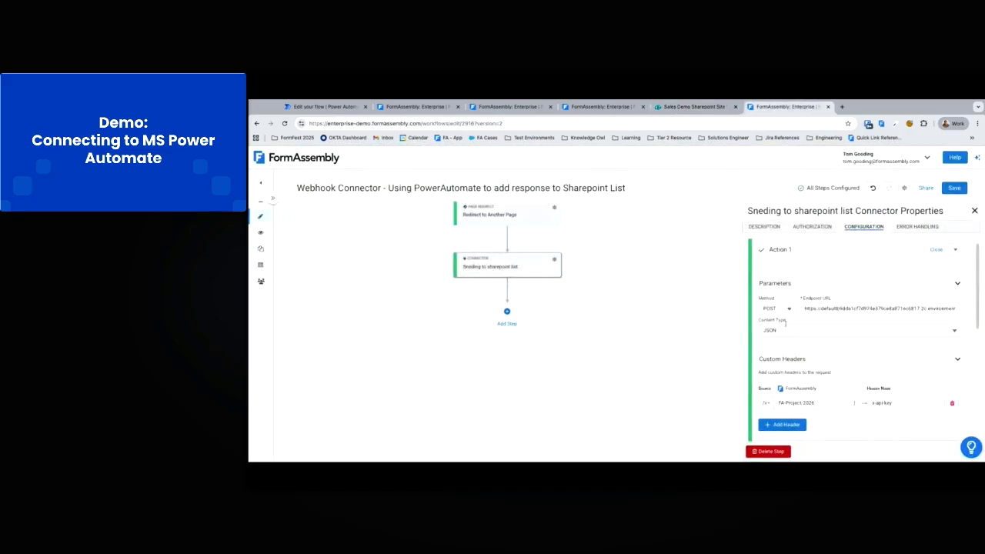
pyautogui.scroll(-1, 784, 308)
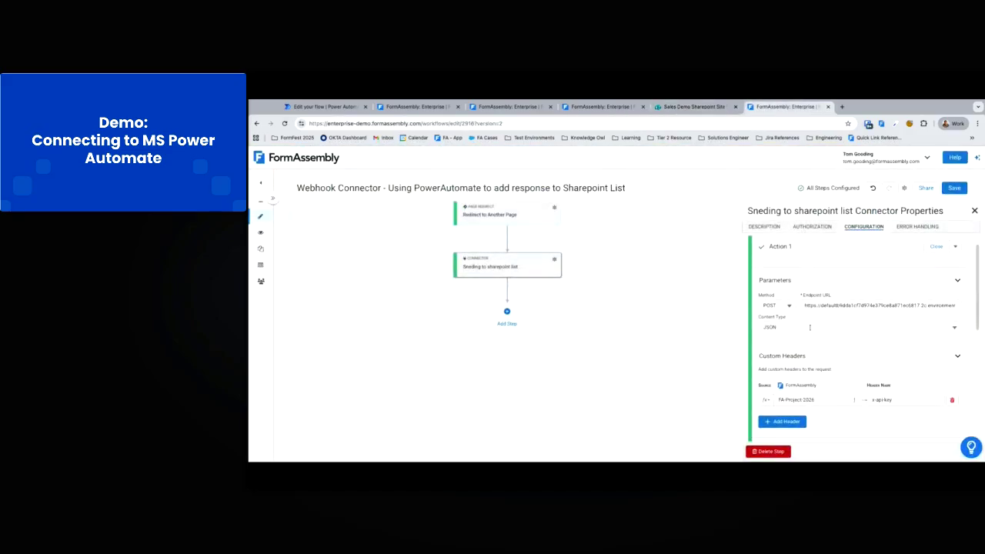
pyautogui.scroll(-3, 796, 329)
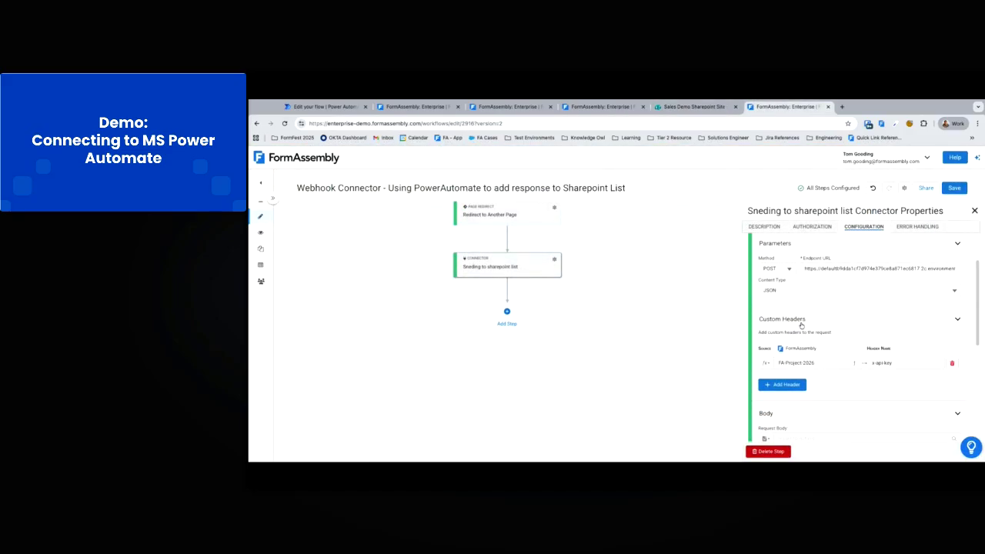
pyautogui.scroll(-1, 822, 323)
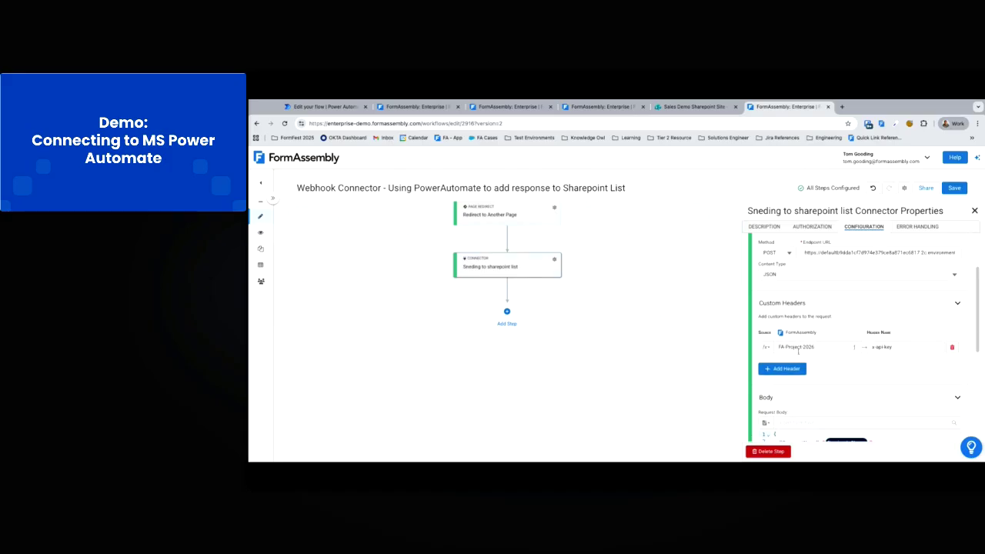
pyautogui.moveTo(837, 350); pyautogui.dragTo(773, 349)
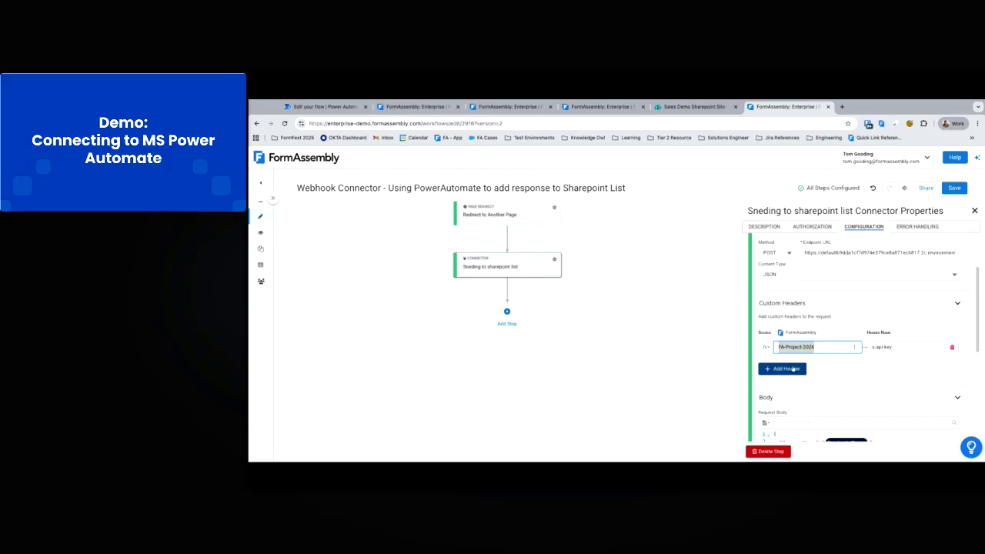
pyautogui.scroll(-1, 808, 354)
pyautogui.scroll(-4, 823, 342)
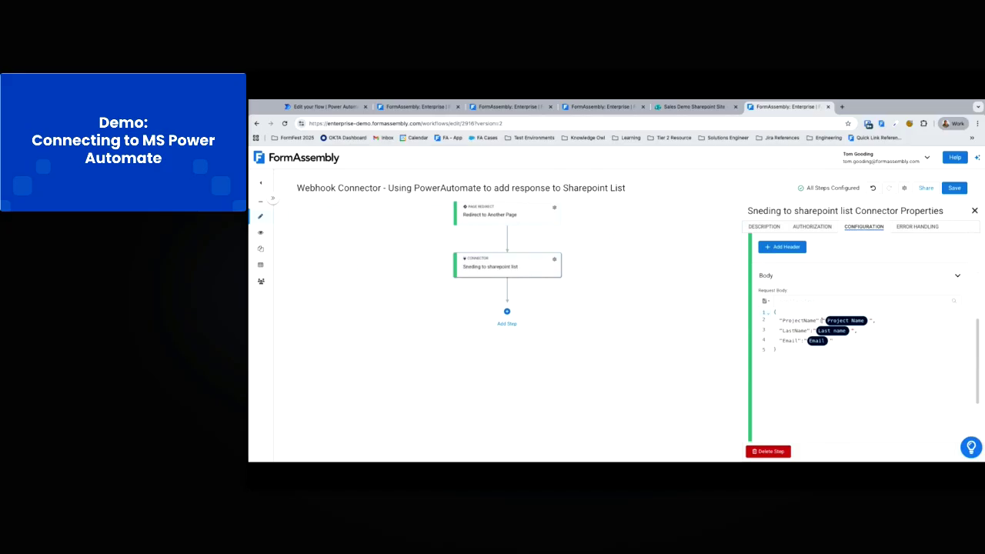
# Step: Remove the Project Name form field from the ProjectName value in the request body and insert it again
pyautogui.click(868, 323)
pyautogui.press('BackSpace')
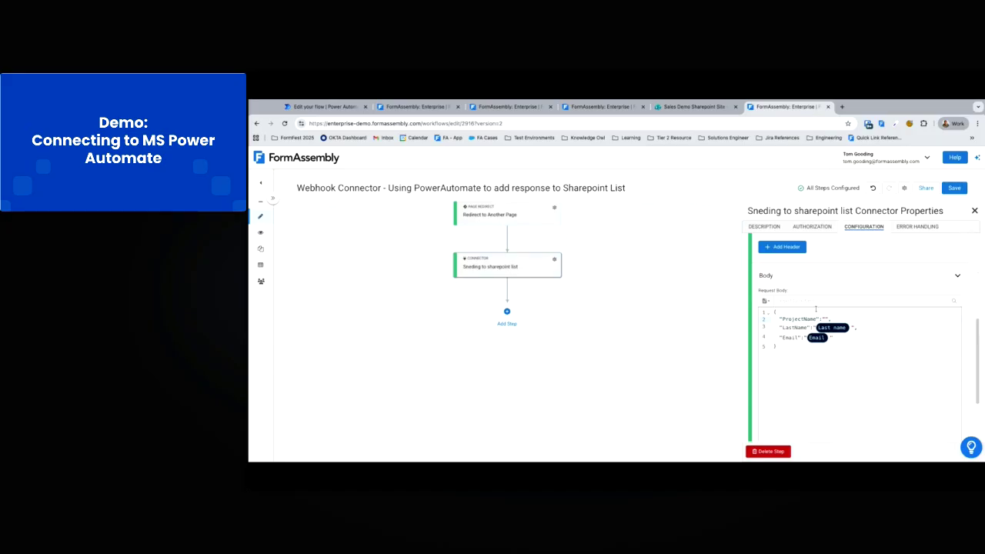
pyautogui.click(816, 302)
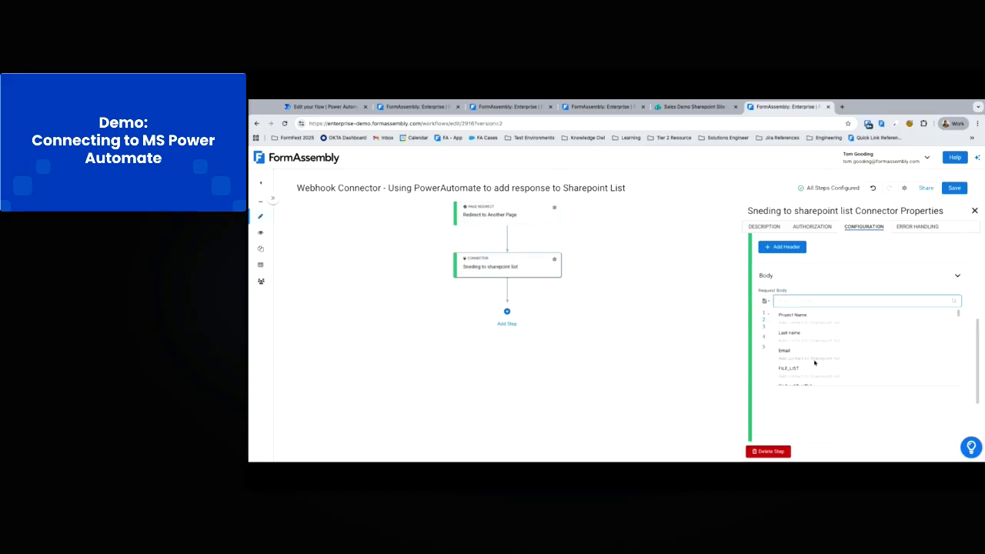
pyautogui.click(818, 322)
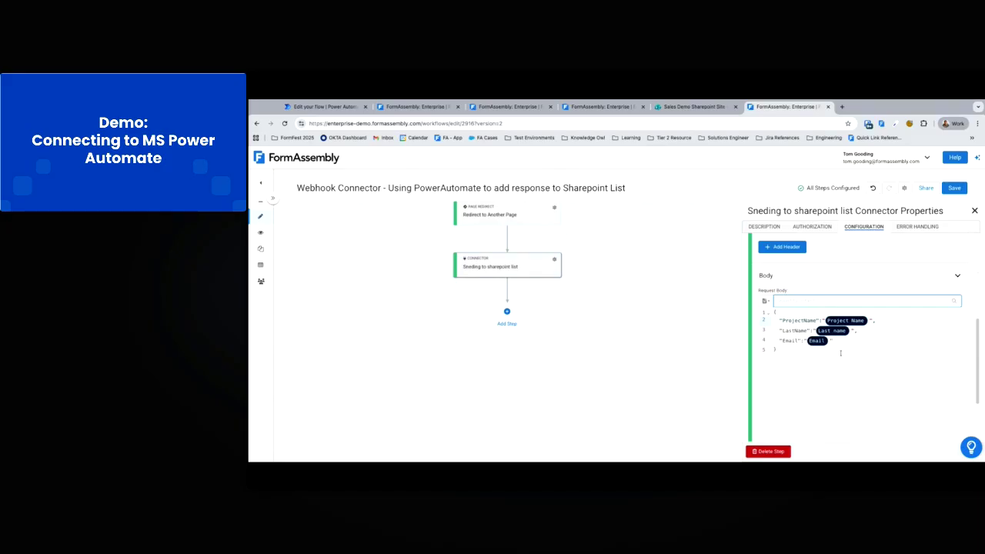
# Step: Append "-2026" to the ProjectName value in the request body and remove that text again
pyautogui.click(870, 321)
pyautogui.write('-2026')
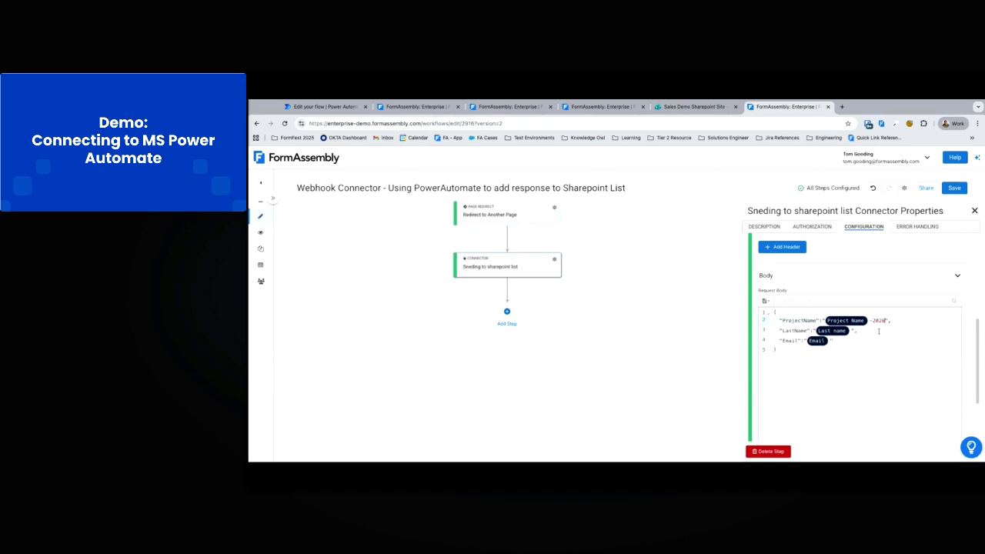
pyautogui.press('BackSpace')
pyautogui.press('BackSpace')
pyautogui.press('BackSpace')
pyautogui.press('BackSpace')
pyautogui.press('BackSpace')
# Step: Check which element types can be inserted into the request body and review its field mappings
pyautogui.click(764, 301)
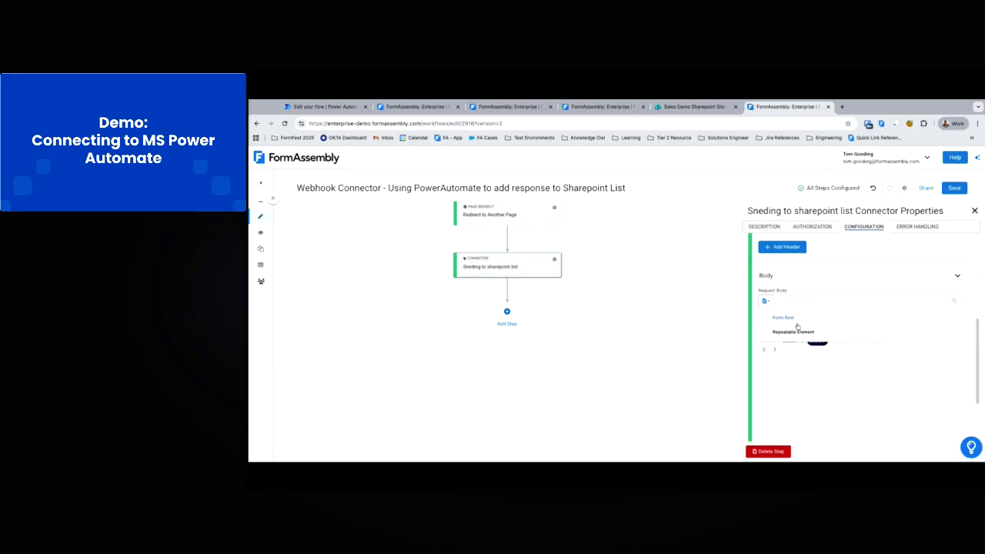
pyautogui.click(895, 334)
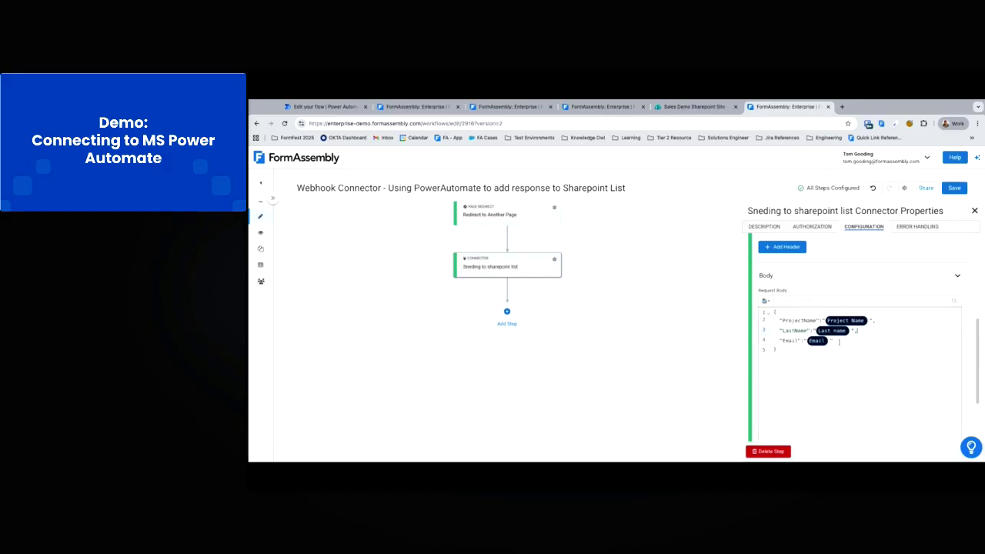
pyautogui.scroll(-2, 838, 341)
pyautogui.scroll(5, 838, 341)
pyautogui.scroll(-3, 838, 340)
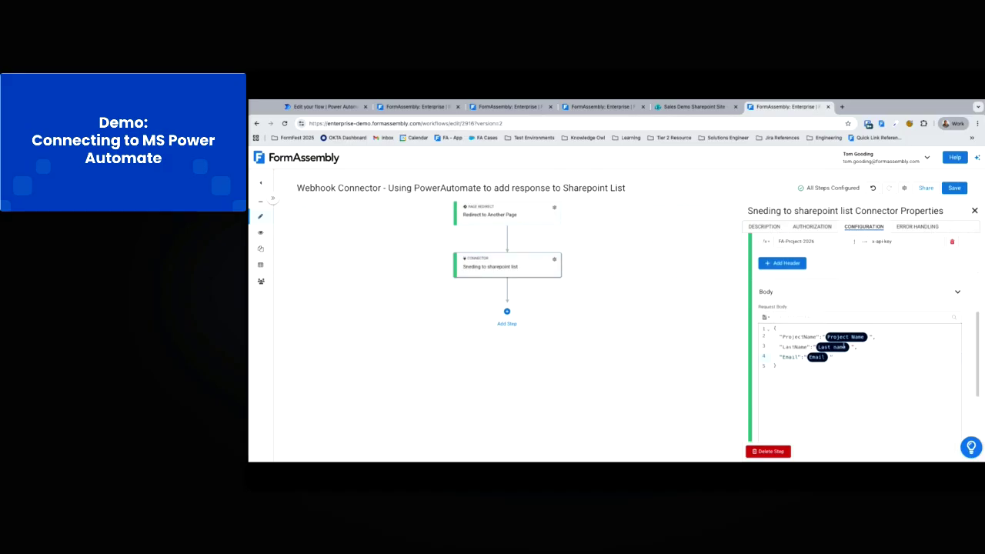
pyautogui.scroll(-1, 850, 365)
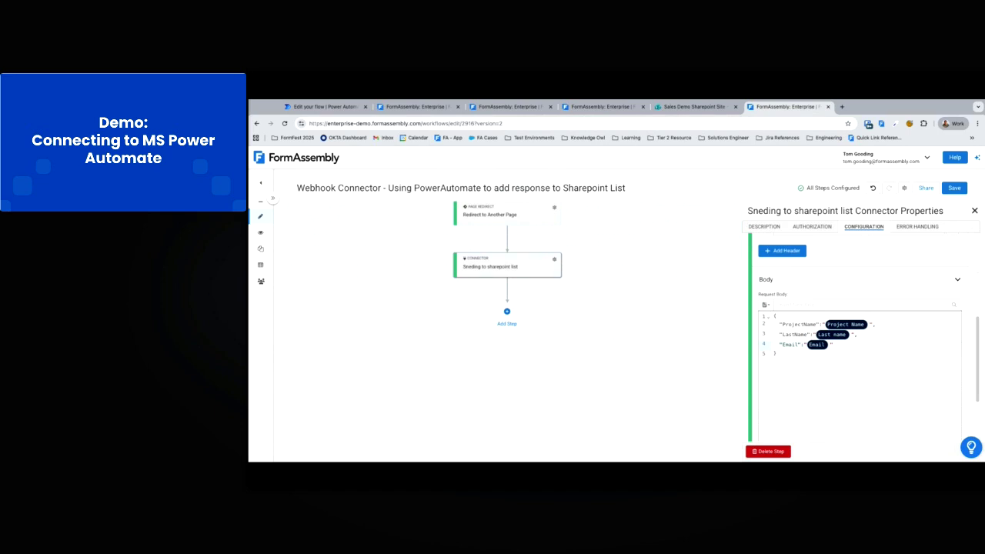
# Step: Open the workflow's live form and submit it with project name "FormFest 2026", a test last name and a test e-mail address
pyautogui.click(263, 235)
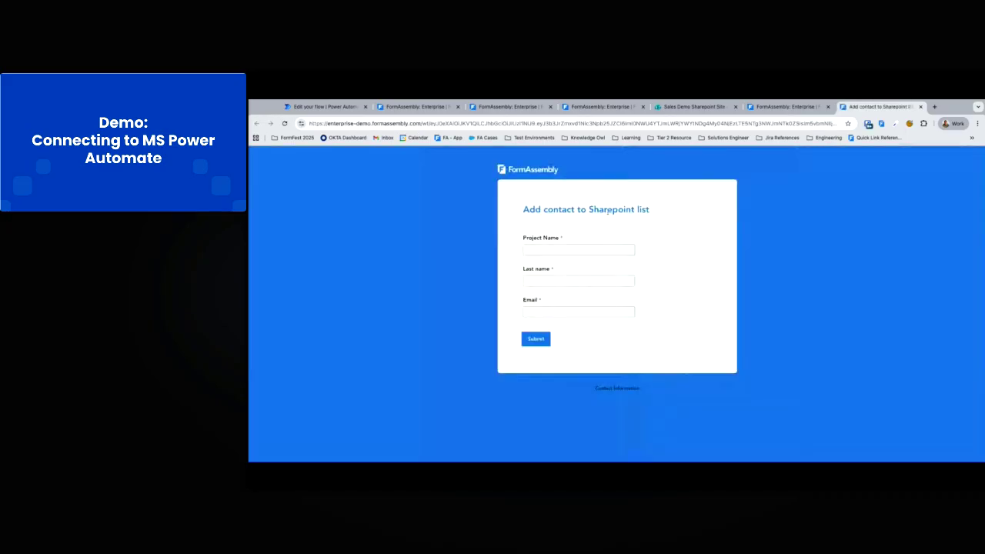
pyautogui.click(599, 250)
pyautogui.write('FormFest 2026')
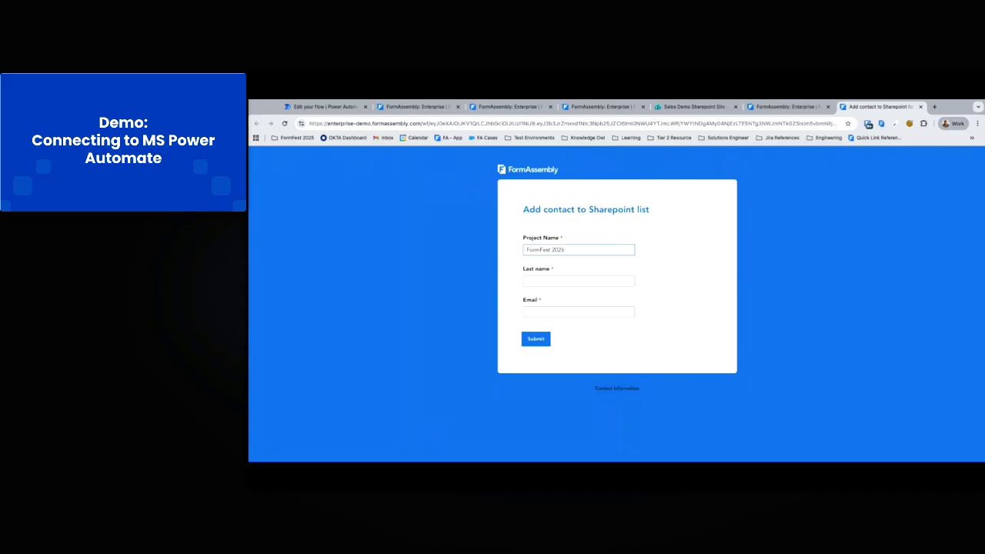
pyautogui.click(603, 282)
pyautogui.write('Test')
pyautogui.press('Tab')
pyautogui.write('test@test.com')
pyautogui.click(535, 340)
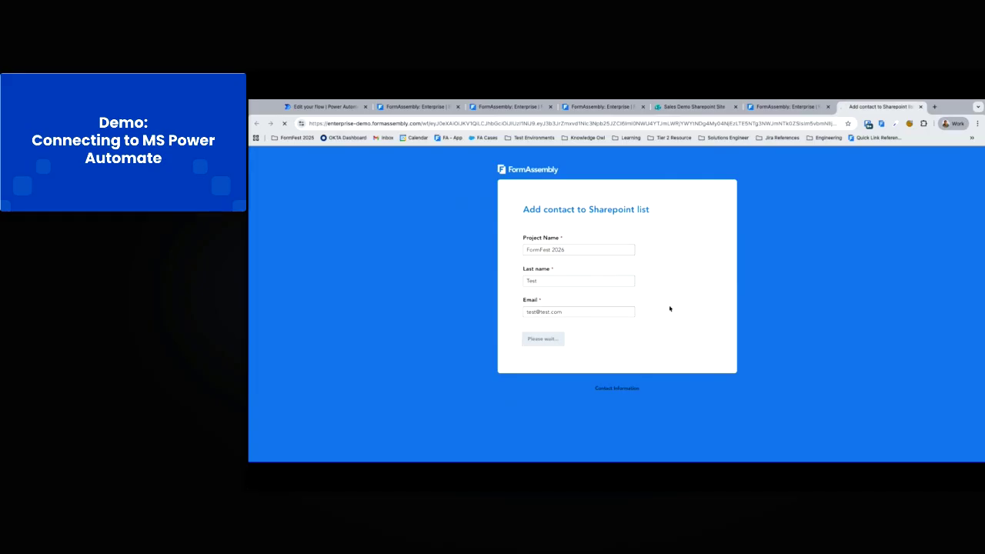
# Step: Return to the webhook workflow and open its responses report
pyautogui.click(785, 106)
pyautogui.scroll(2, 578, 269)
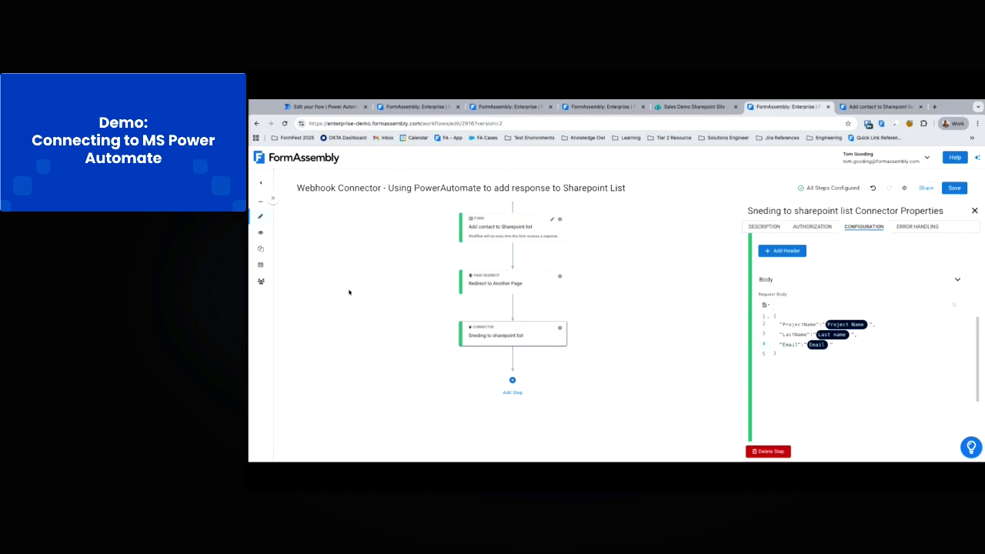
pyautogui.click(262, 266)
pyautogui.click(691, 329)
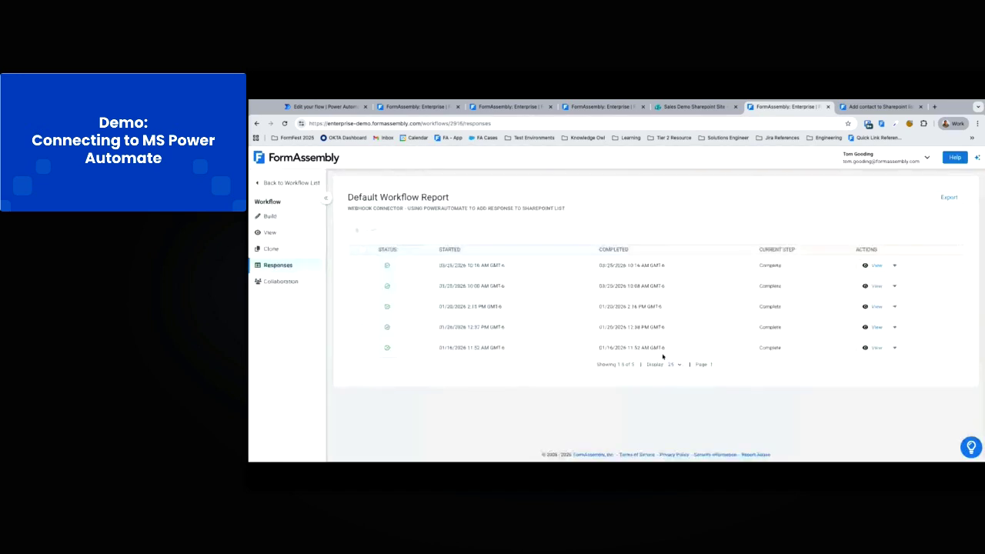
# Step: Open the most recent workflow response, examine its workflow logs, and return to the response details to review each step's status
pyautogui.moveTo(441, 265); pyautogui.dragTo(489, 266)
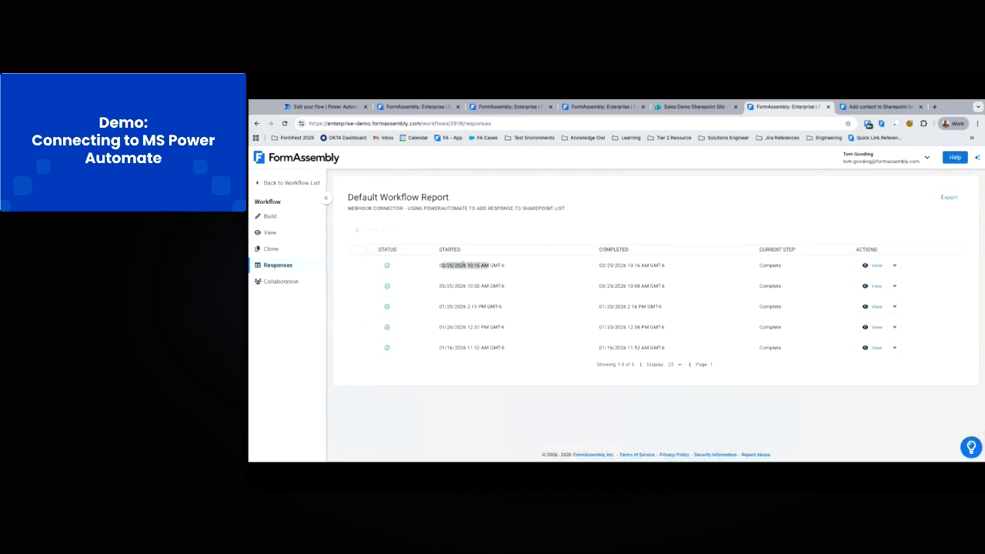
pyautogui.click(877, 265)
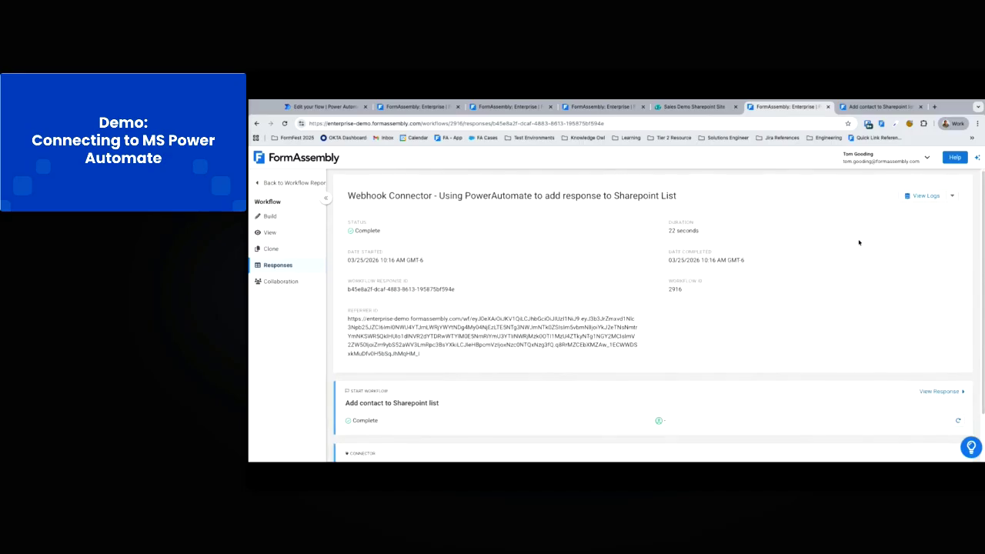
pyautogui.click(922, 195)
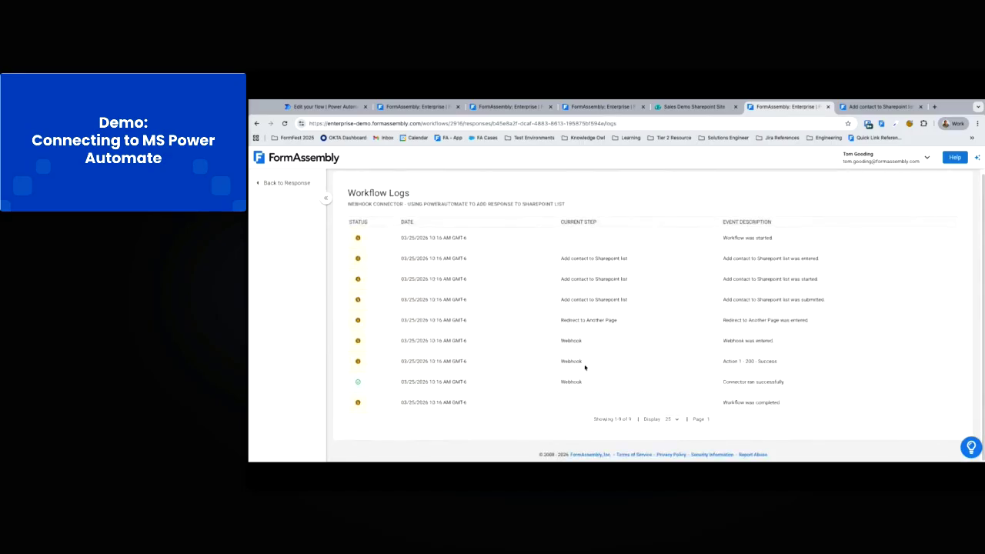
pyautogui.click(300, 184)
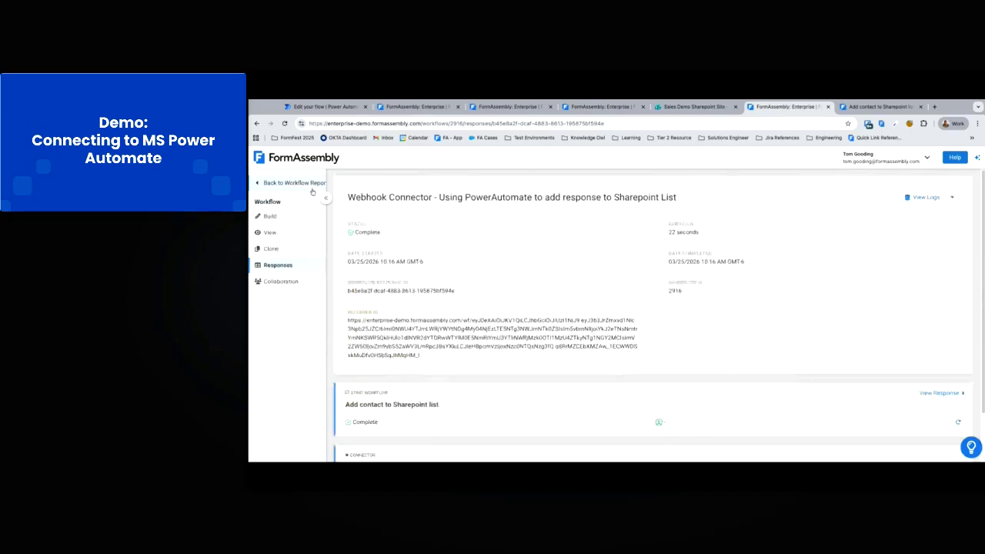
pyautogui.scroll(-2, 647, 323)
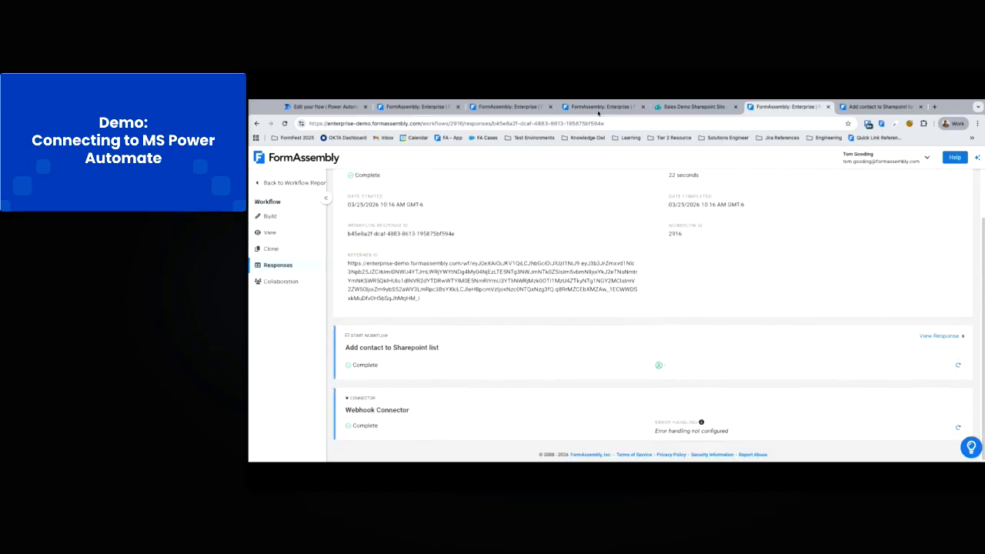
# Step: Switch to the FormFest 2026 Projects list in SharePoint and reload it to check for the submitted item
pyautogui.click(693, 106)
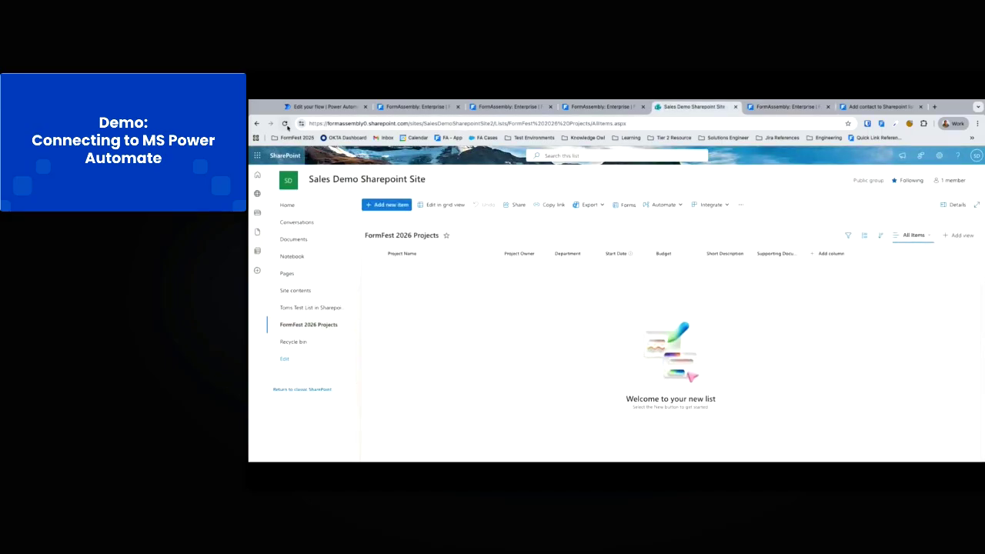
pyautogui.click(285, 124)
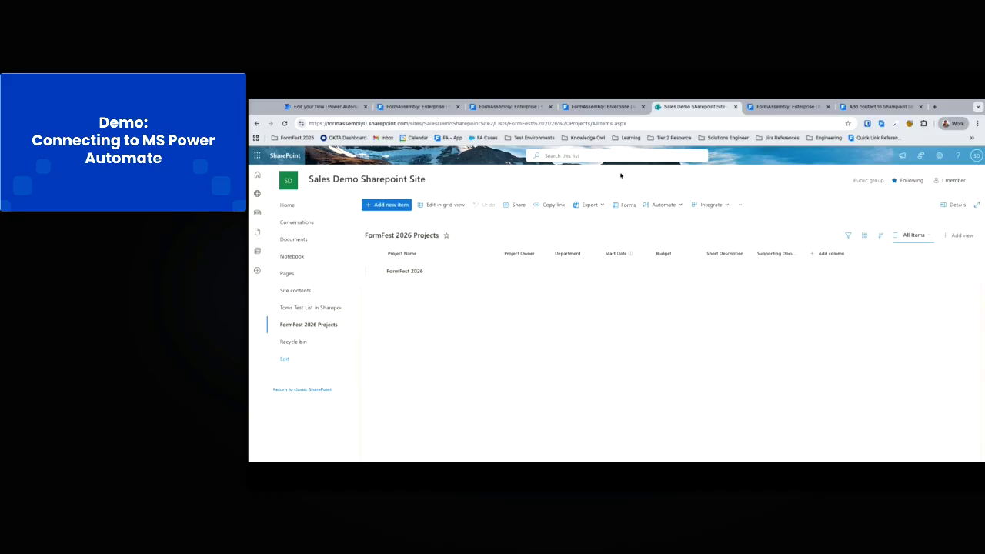
# Step: Return to the FormAssembly webhook workflow, open it in the builder, and open the Webhook connector step's settings
pyautogui.click(763, 110)
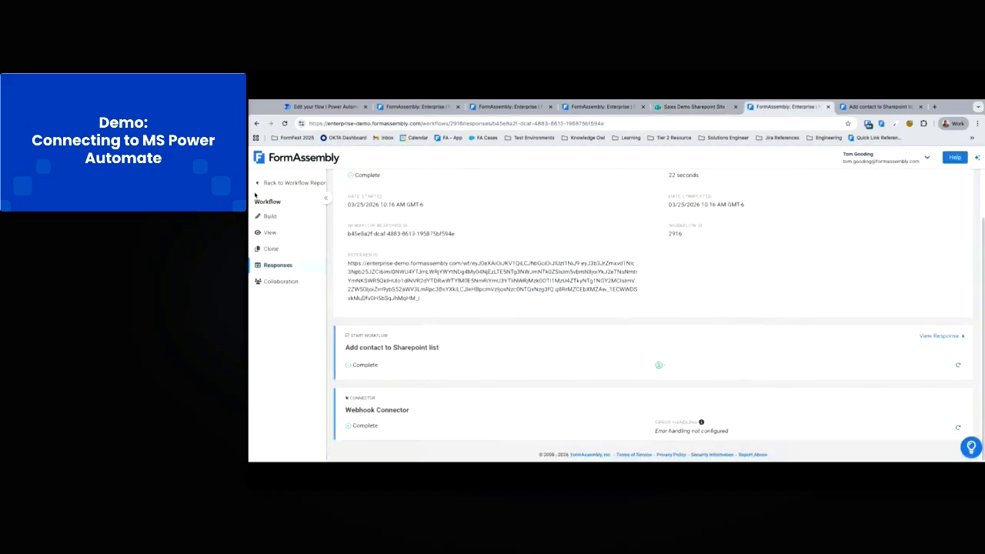
pyautogui.click(286, 185)
pyautogui.click(280, 219)
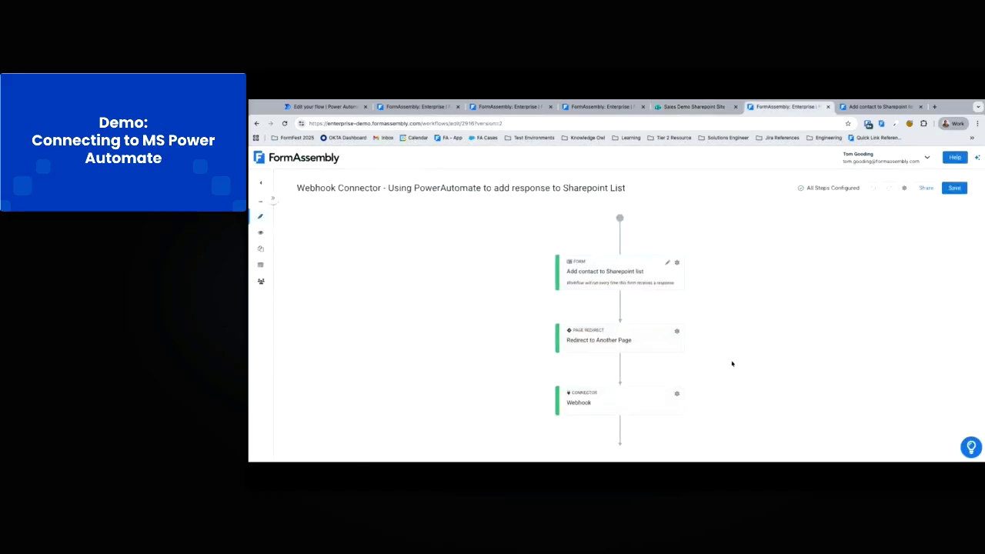
pyautogui.moveTo(736, 329); pyautogui.dragTo(721, 301)
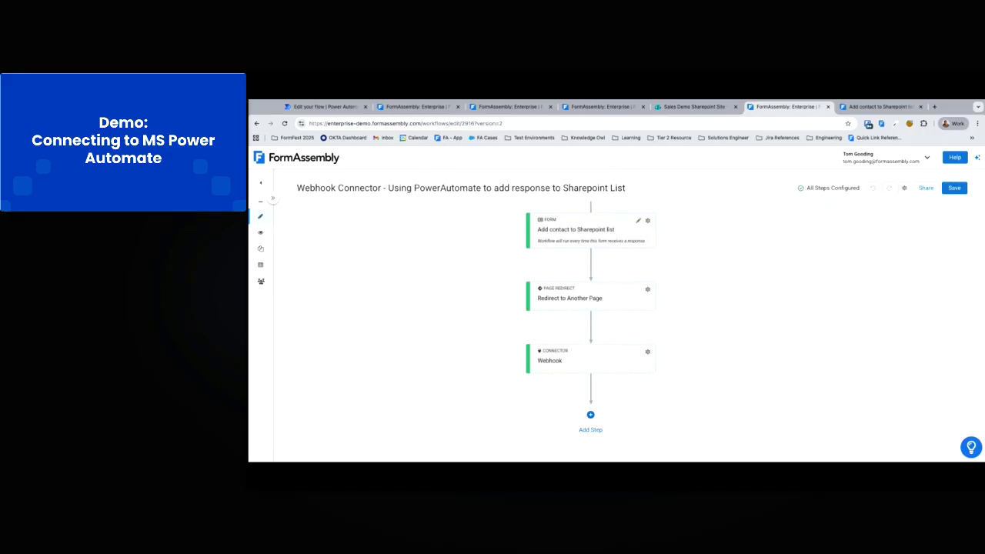
pyautogui.click(652, 354)
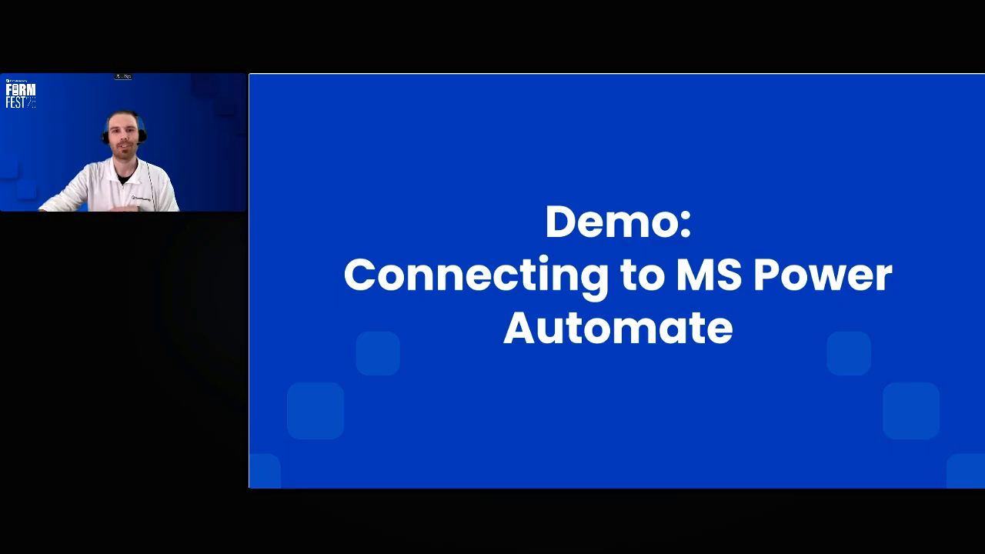
pyautogui.press('Right')
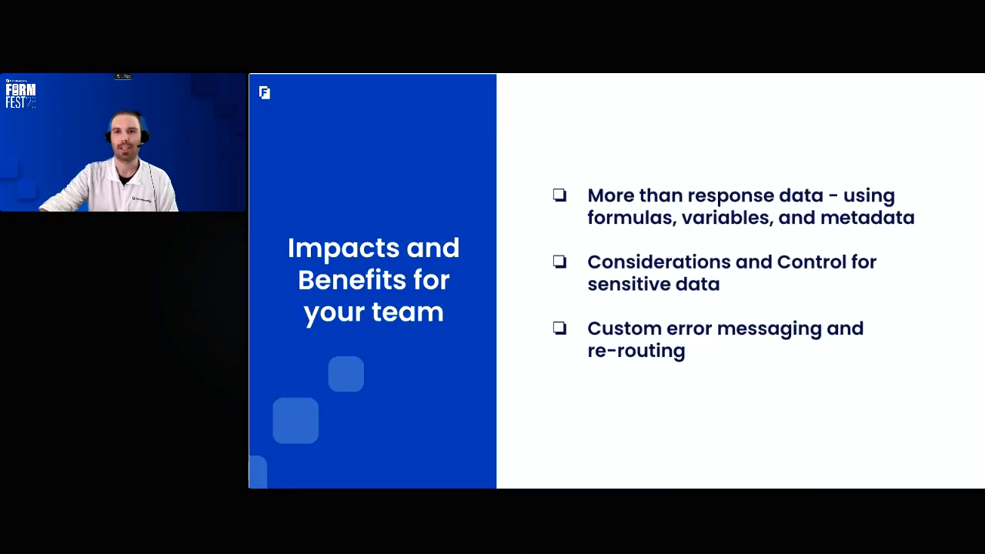